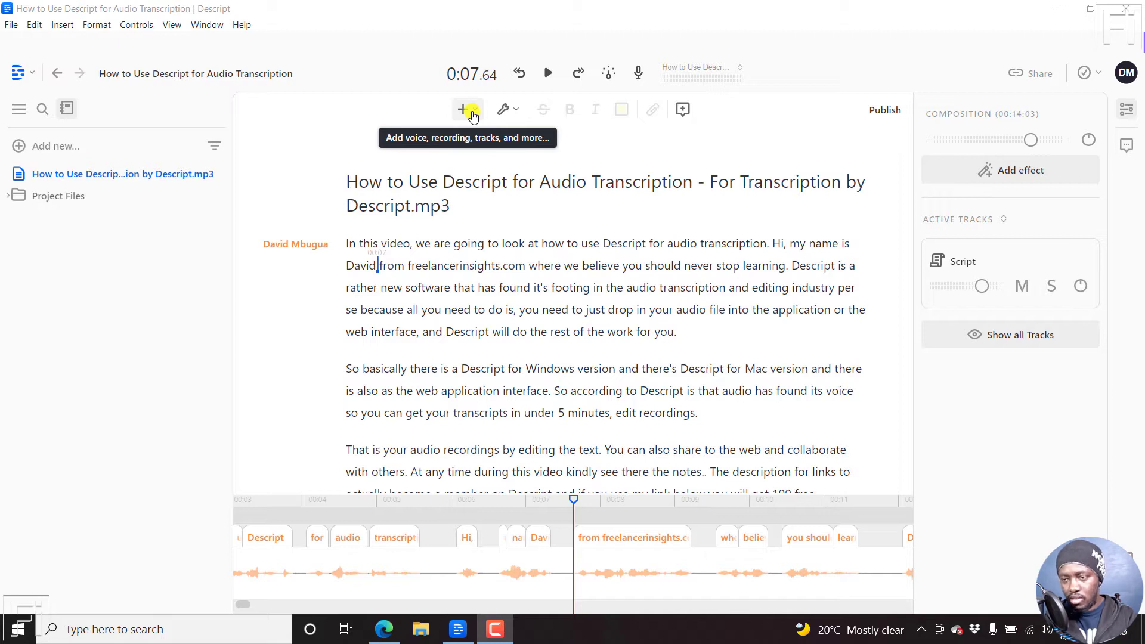
- Insert a blank Speaker paragraph above the transcript's opening line and place the cursor in it
{"action": "left_click", "coordinate": [472, 113]}
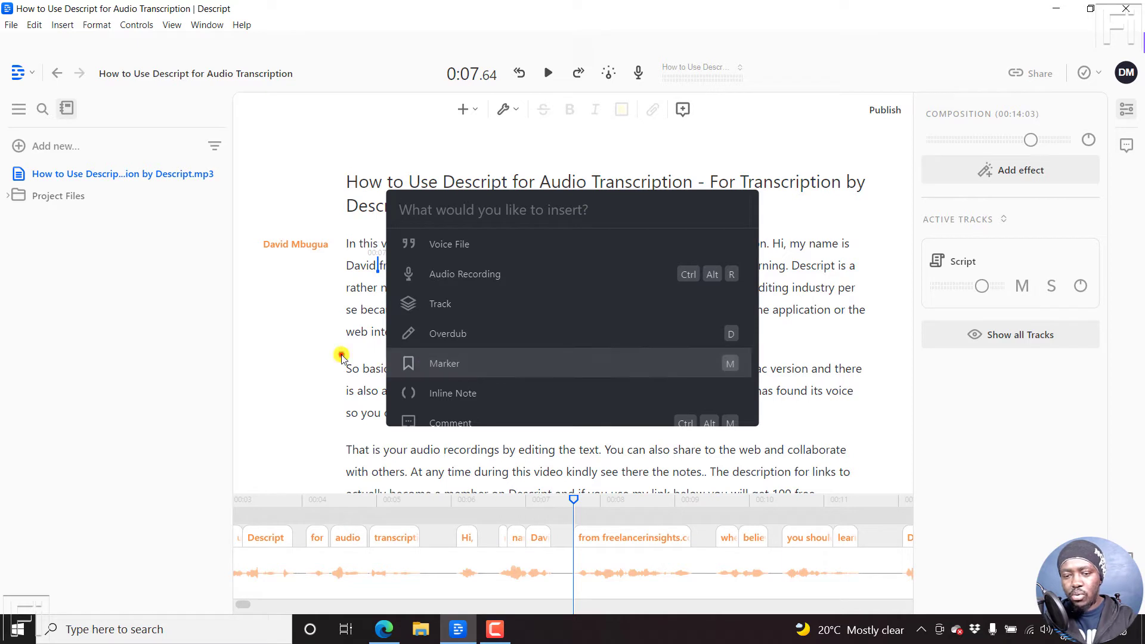
{"action": "key", "text": "Escape"}
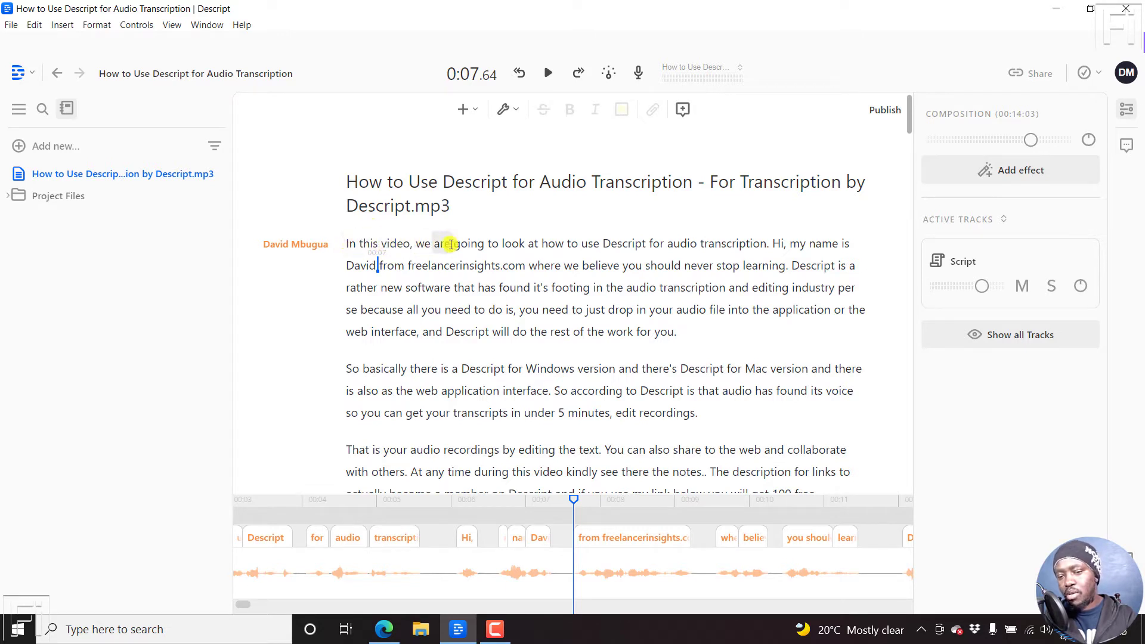
{"action": "left_click", "coordinate": [458, 208]}
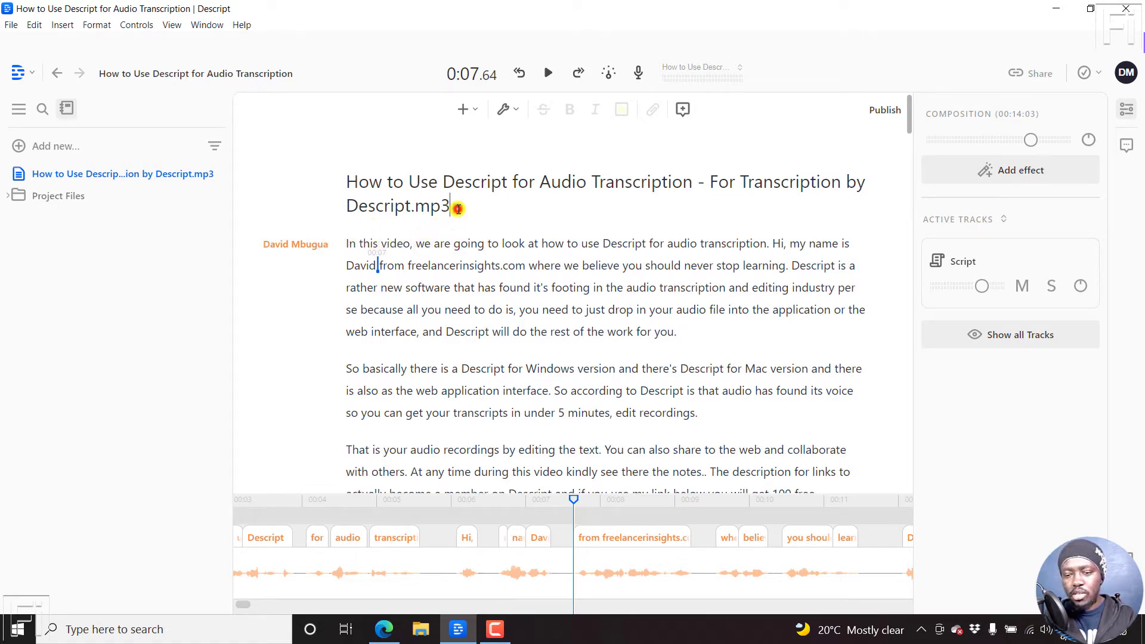
{"action": "left_click", "coordinate": [346, 243]}
{"action": "key", "text": "Return"}
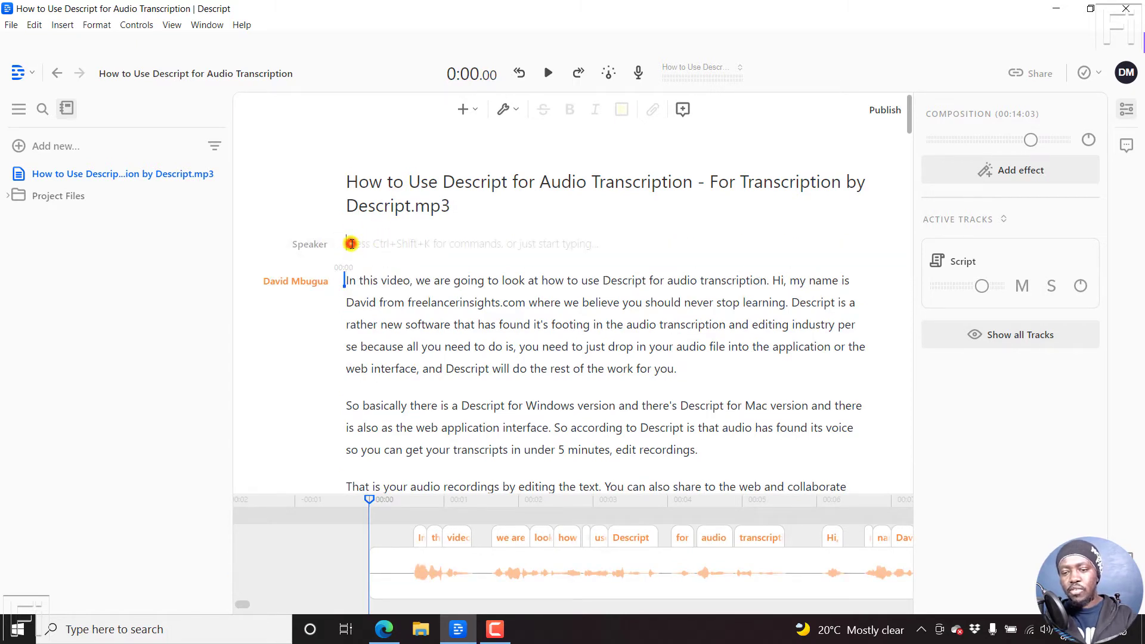
{"action": "left_click", "coordinate": [477, 110]}
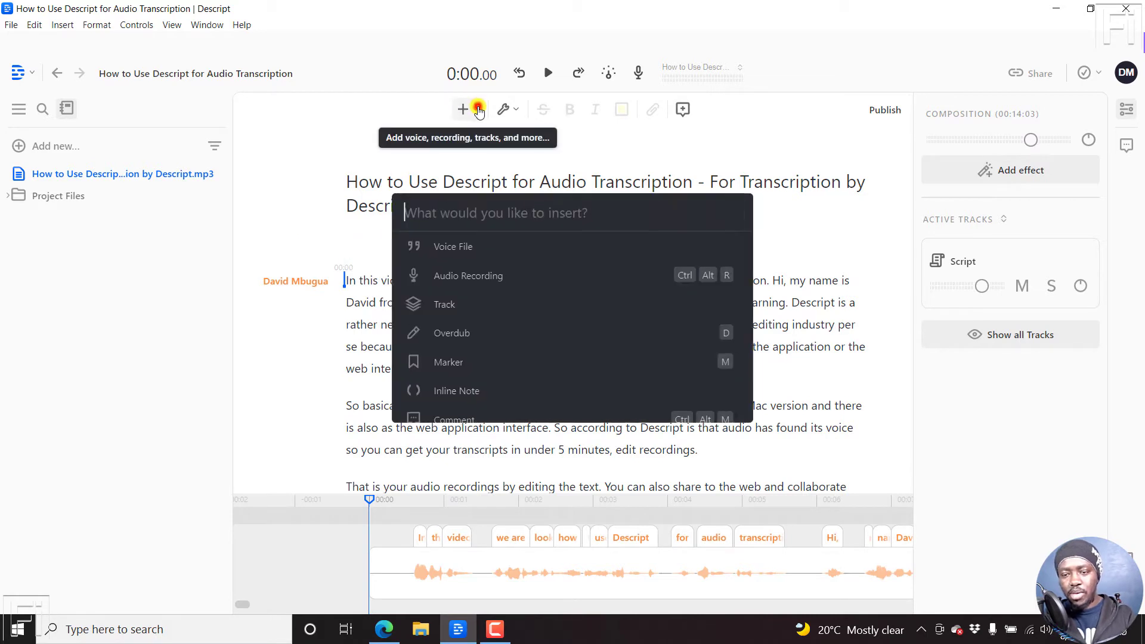
{"action": "left_click", "coordinate": [359, 216]}
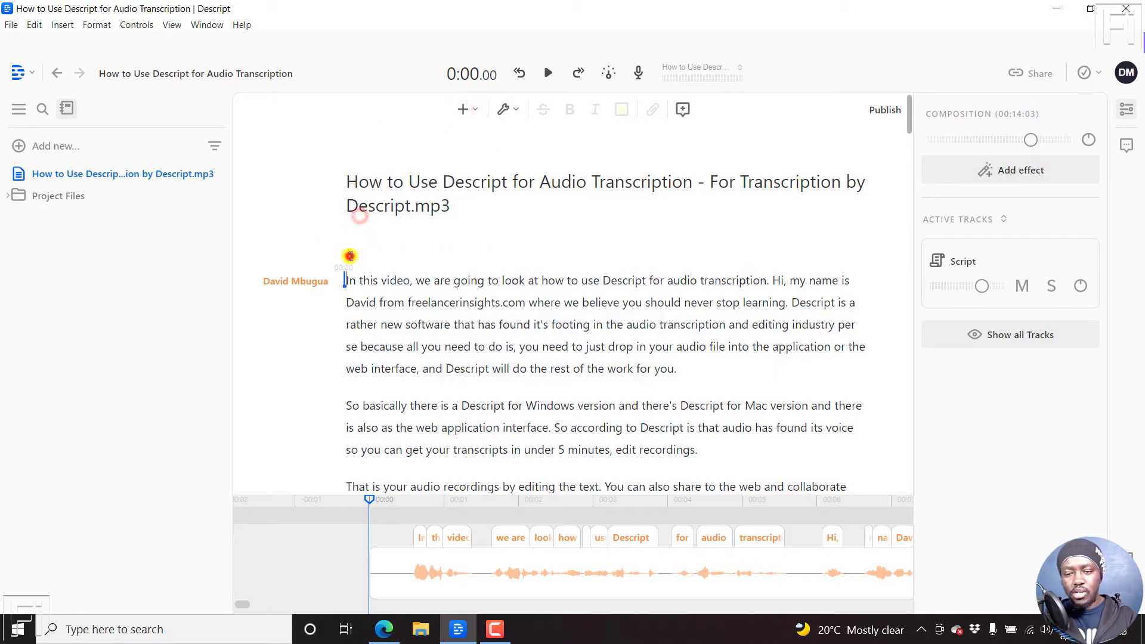
{"action": "left_click", "coordinate": [351, 245]}
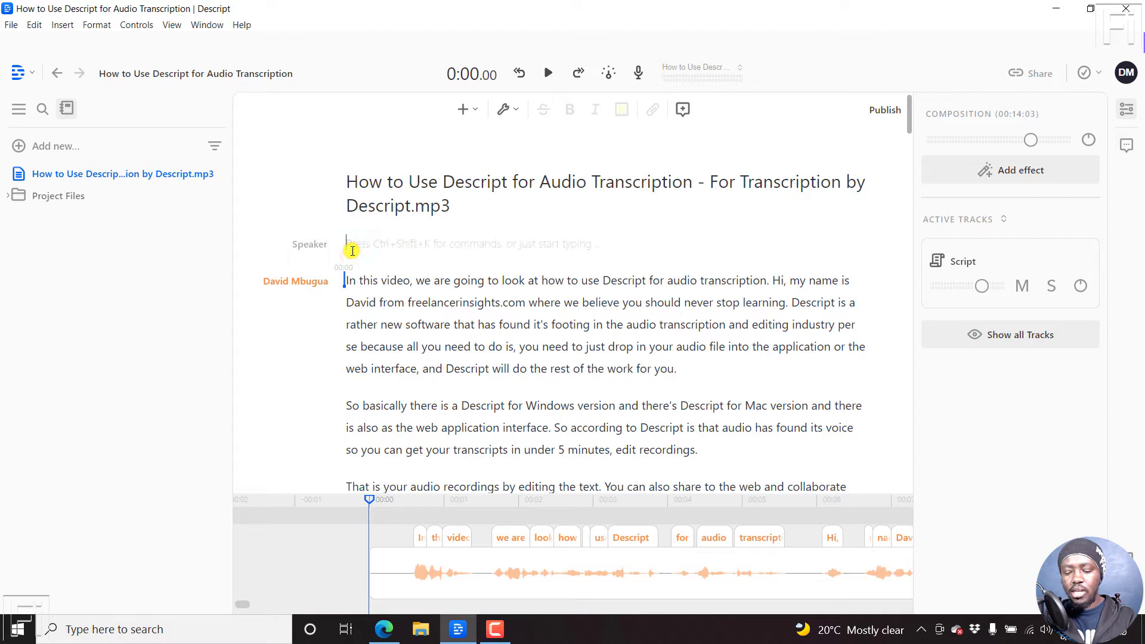
- Insert a marker via the Ctrl+K command search at the transcript start and rename it 'Introduction'
{"action": "key", "text": "ctrl+k"}
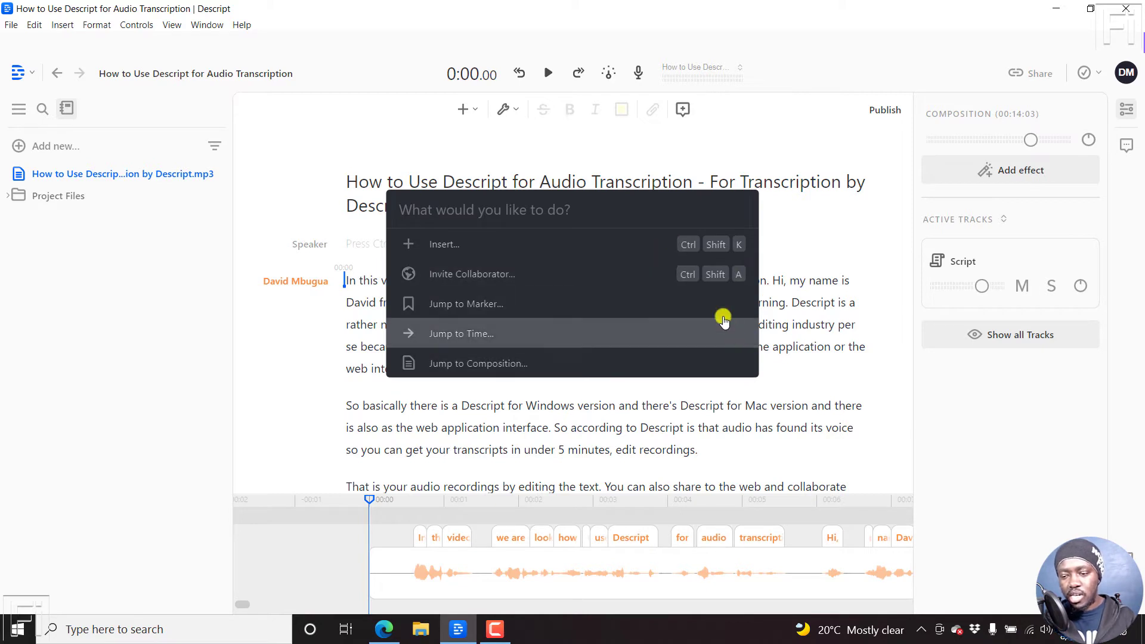
{"action": "type", "text": "m"}
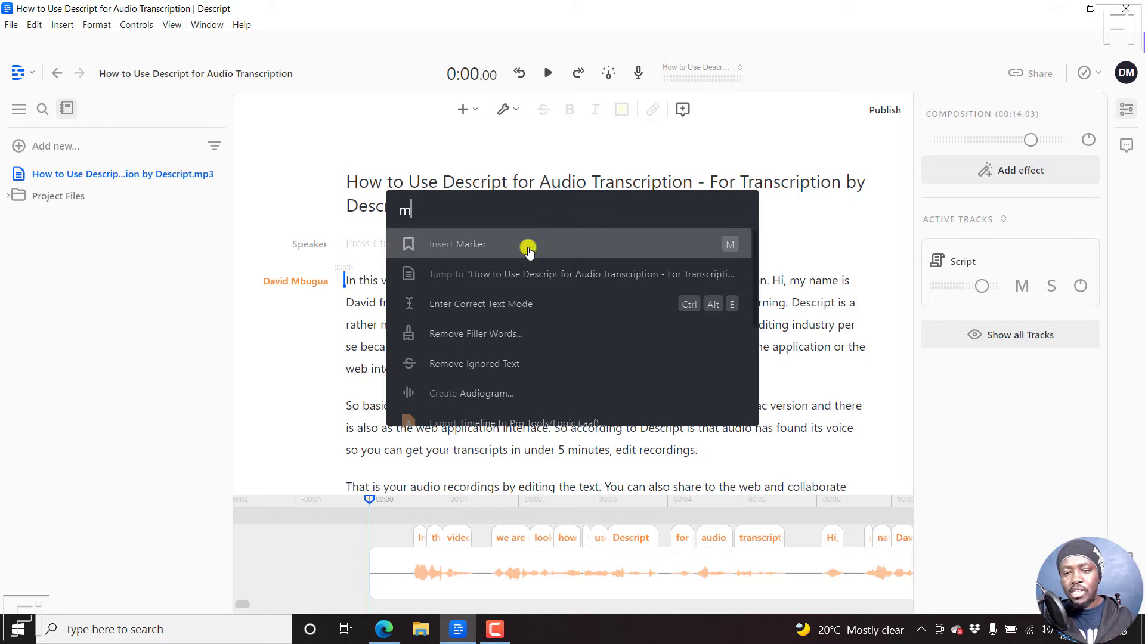
{"action": "left_click", "coordinate": [561, 242]}
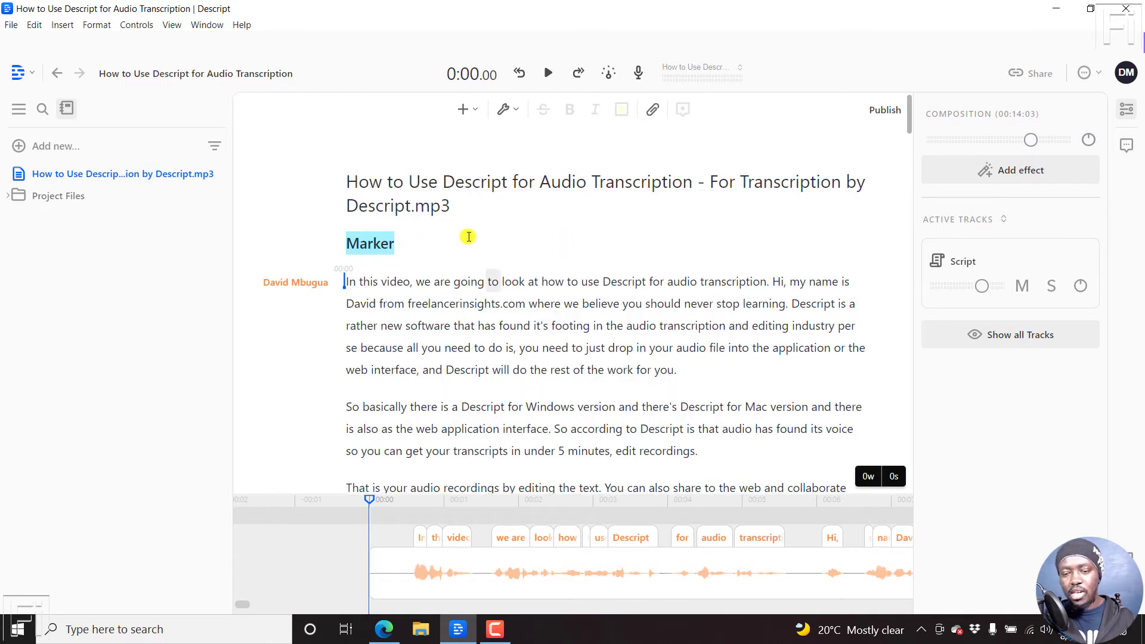
{"action": "left_click", "coordinate": [393, 246]}
{"action": "double_click", "coordinate": [396, 246]}
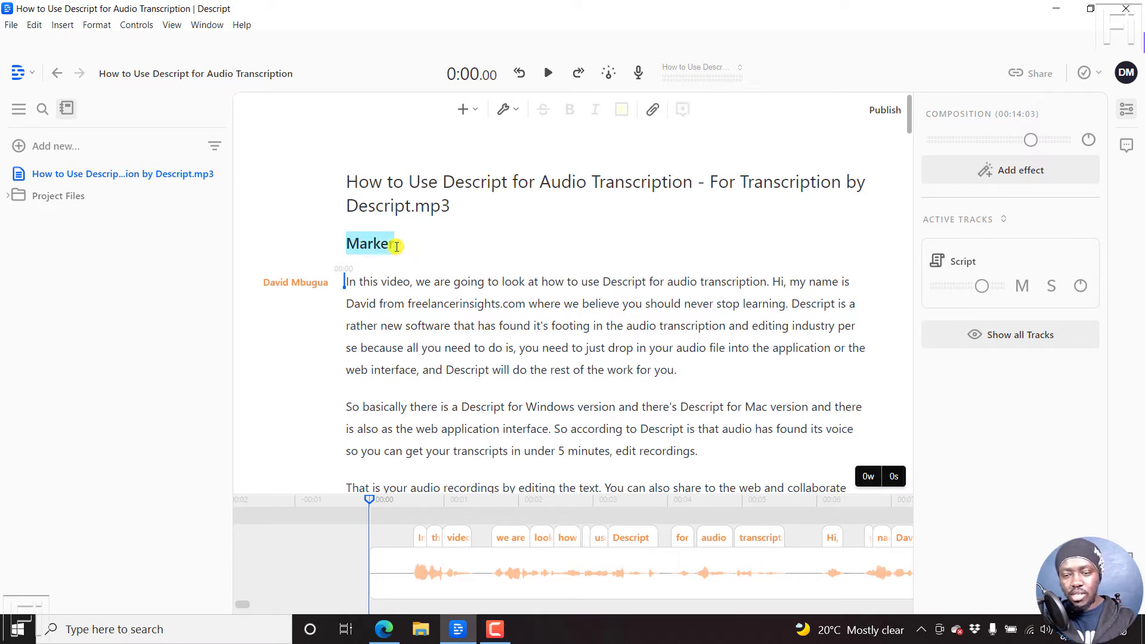
{"action": "type", "text": "Int"}
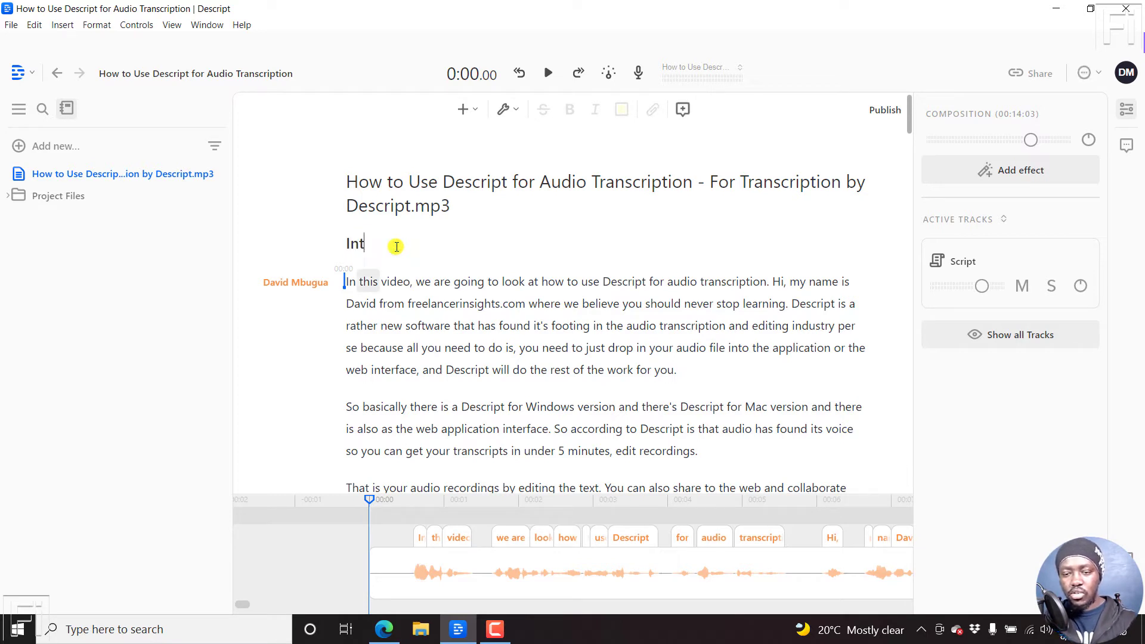
{"action": "type", "text": "roduction"}
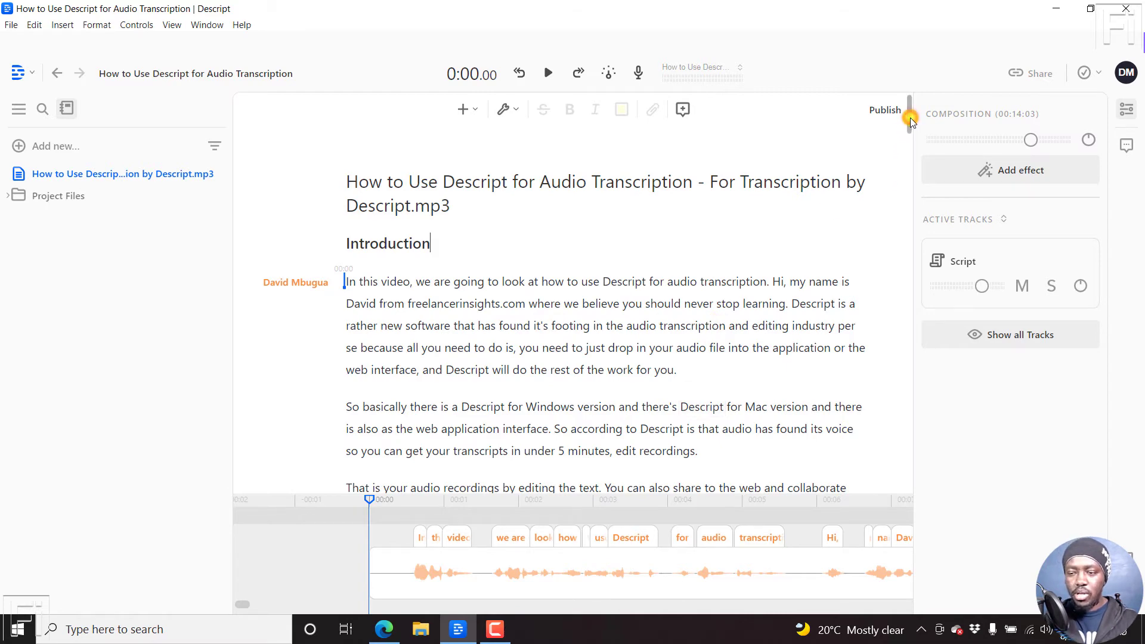
- Add a 'Step 1' marker after the installation paragraph, above the download paragraph
{"action": "left_click_drag", "start_coordinate": [911, 120], "coordinate": [913, 153]}
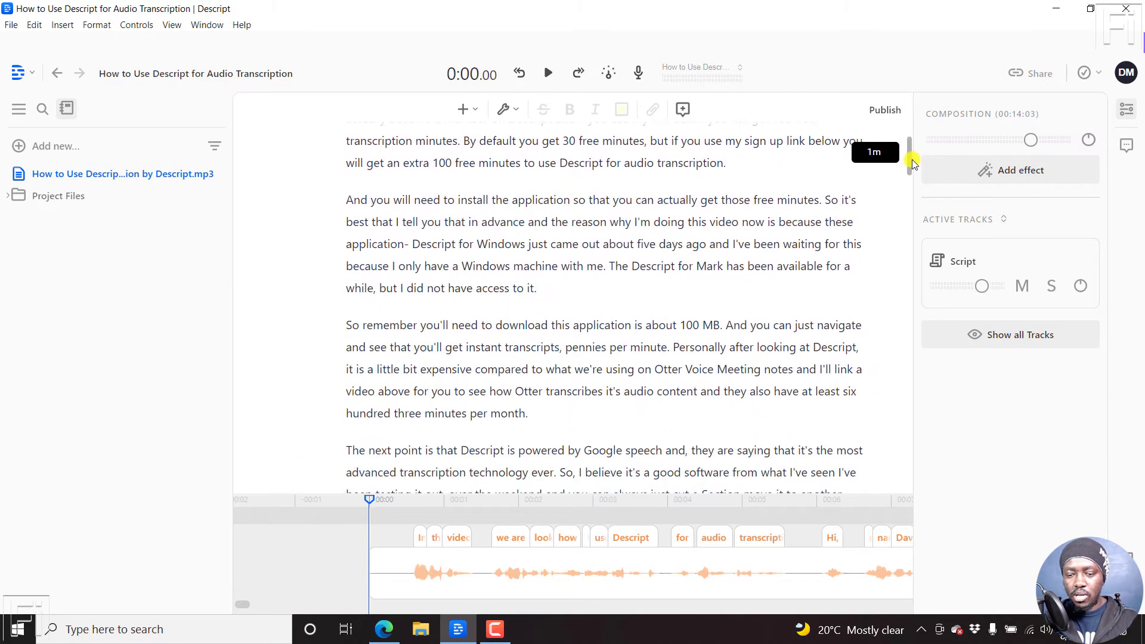
{"action": "left_click", "coordinate": [571, 292]}
{"action": "key", "text": "Return"}
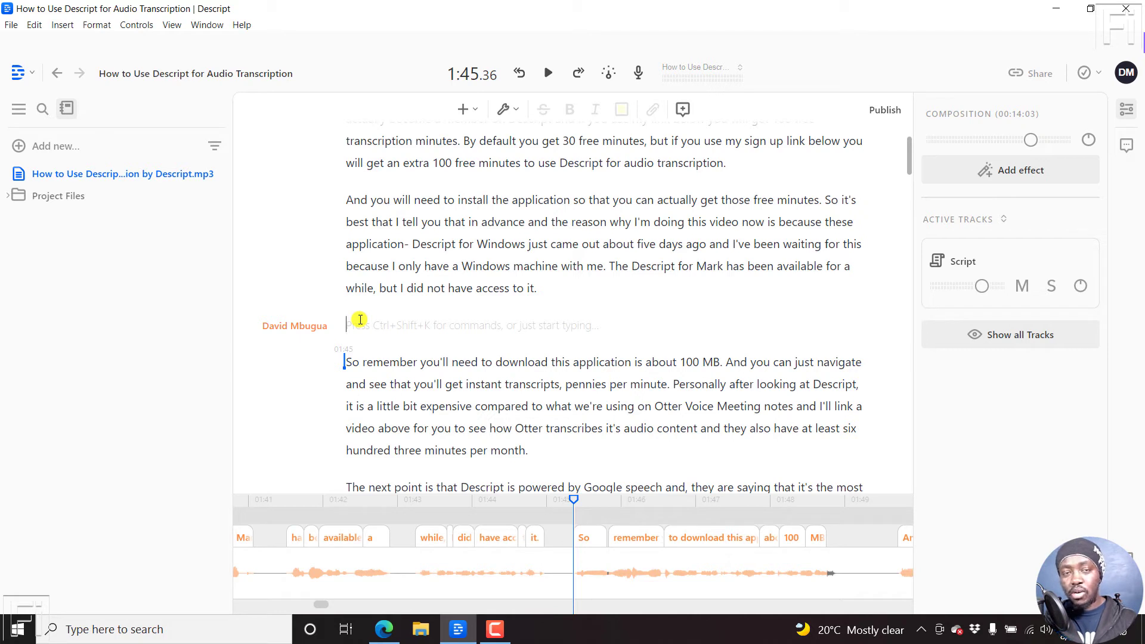
{"action": "key", "text": "ctrl+shift+k"}
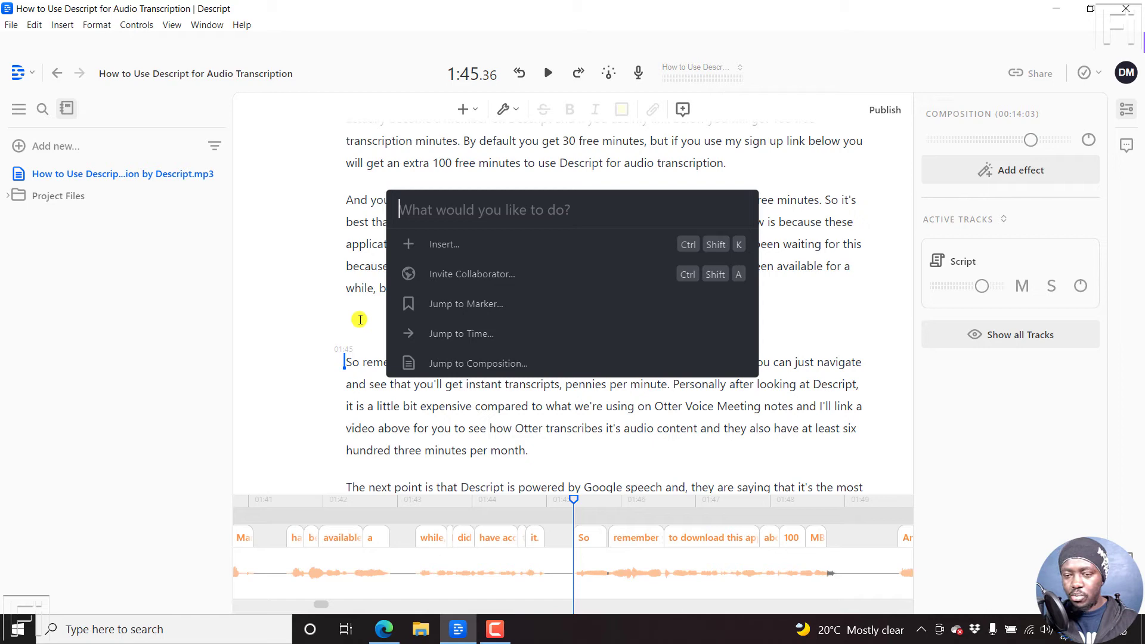
{"action": "type", "text": "m"}
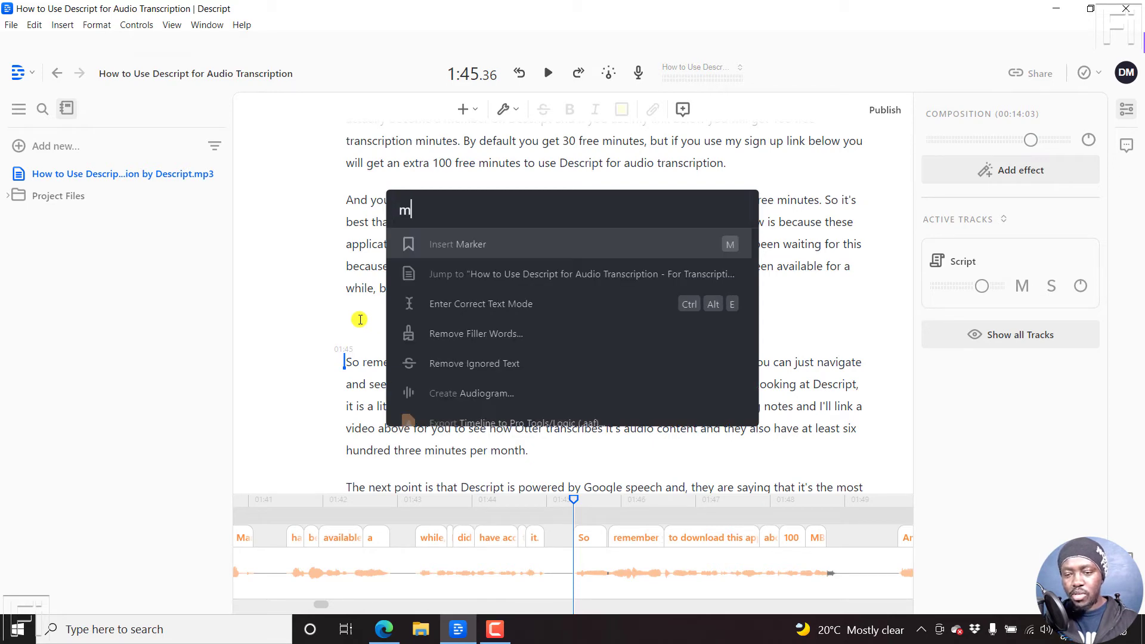
{"action": "left_click", "coordinate": [485, 245]}
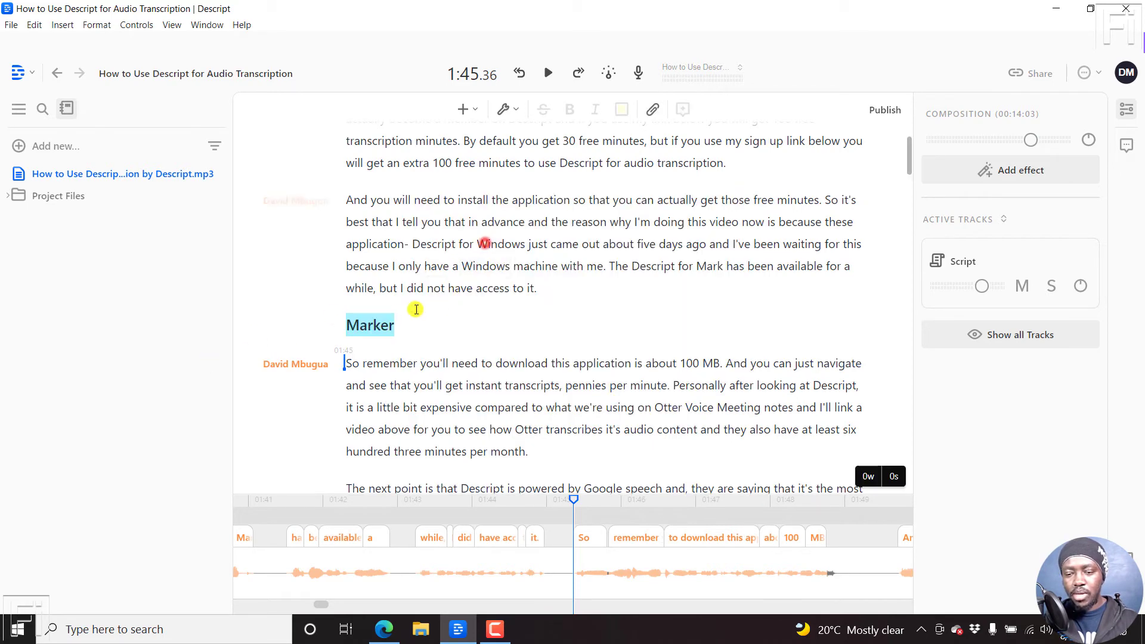
{"action": "type", "text": "Step 1"}
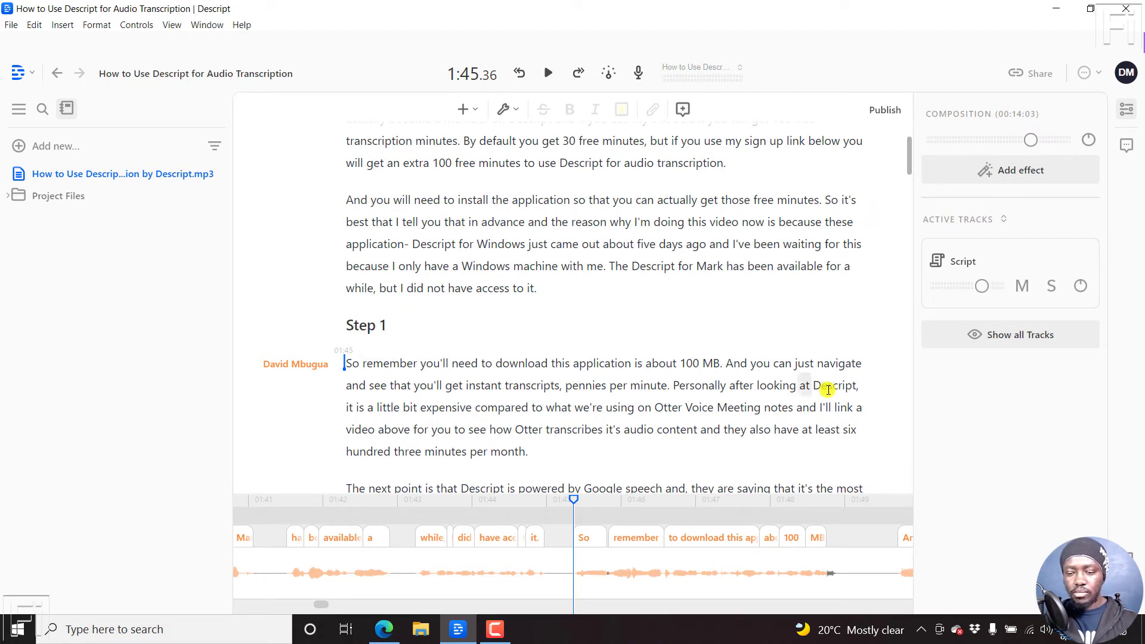
- Add a 'Step 2' marker after 'VTT.', above the sign-in paragraph
{"action": "left_click_drag", "start_coordinate": [911, 157], "coordinate": [910, 273]}
{"action": "left_click", "coordinate": [812, 222]}
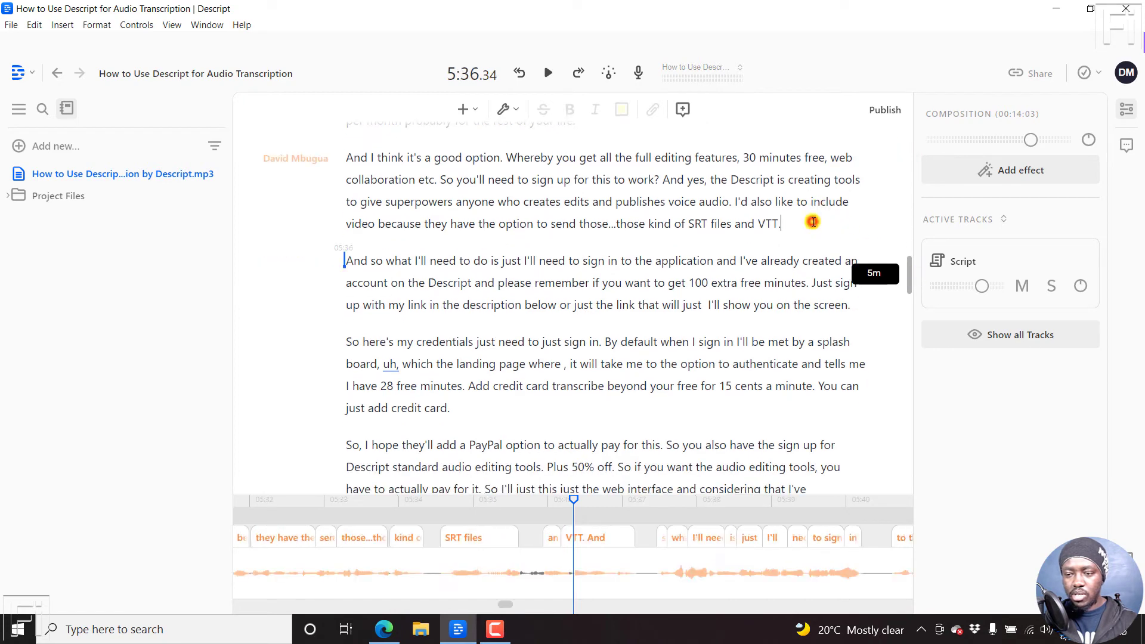
{"action": "key", "text": "Return"}
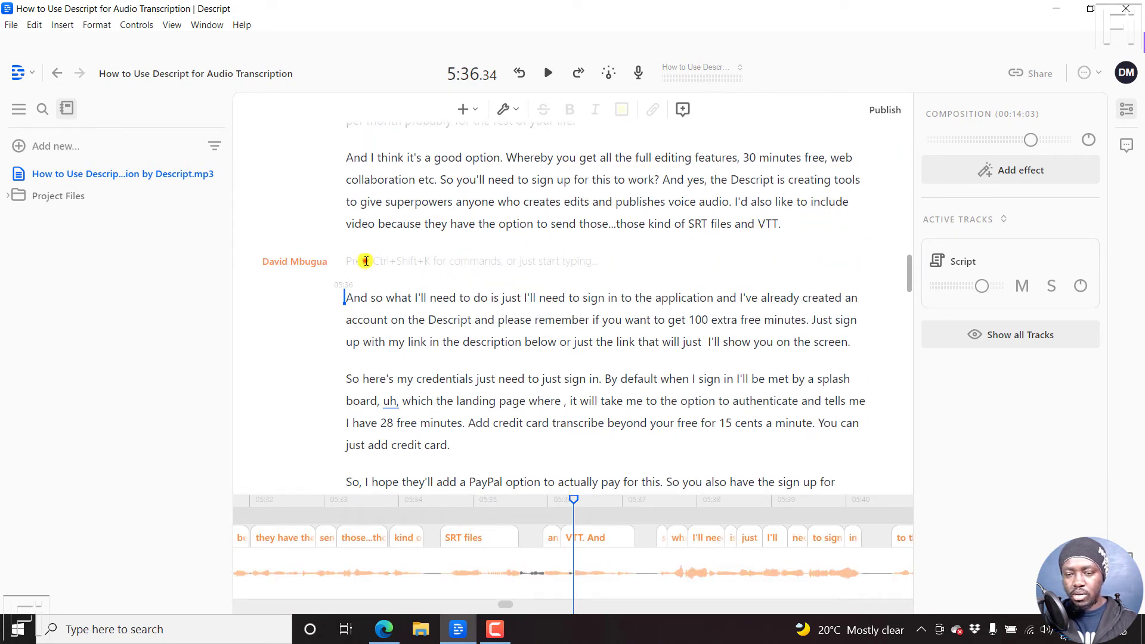
{"action": "key", "text": "ctrl+shift+k"}
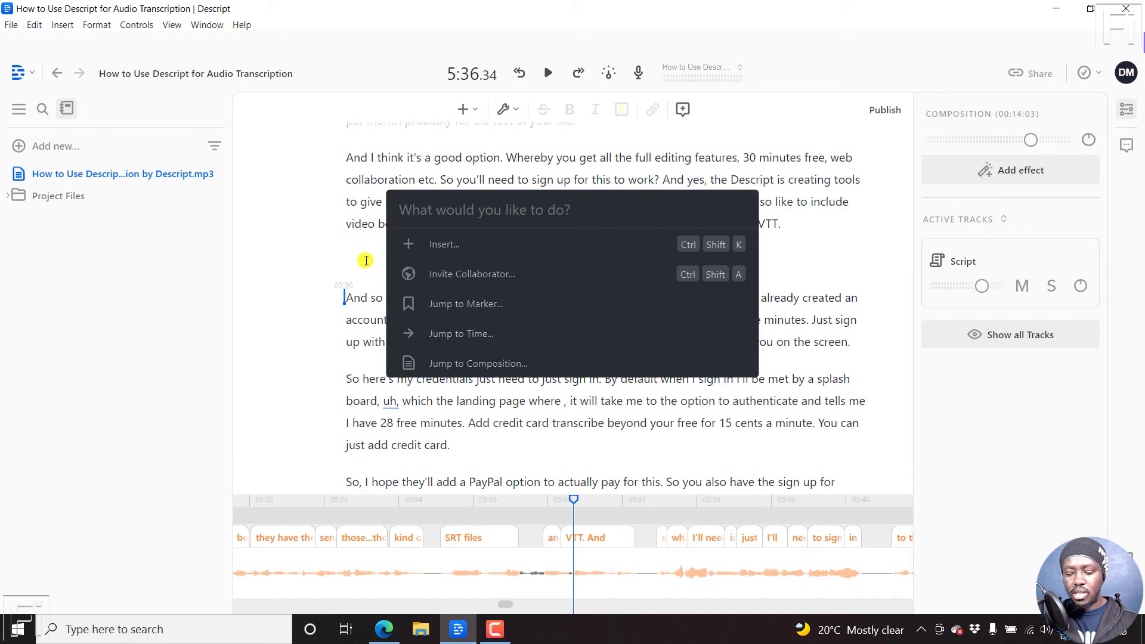
{"action": "type", "text": "m"}
{"action": "left_click", "coordinate": [488, 253]}
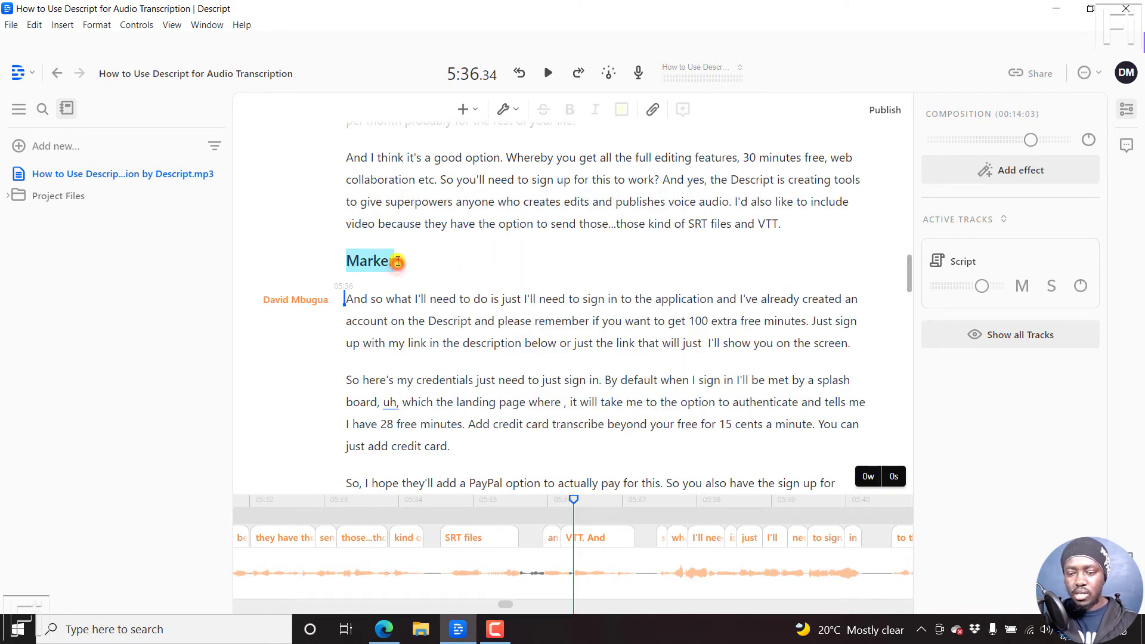
{"action": "type", "text": "Step 2"}
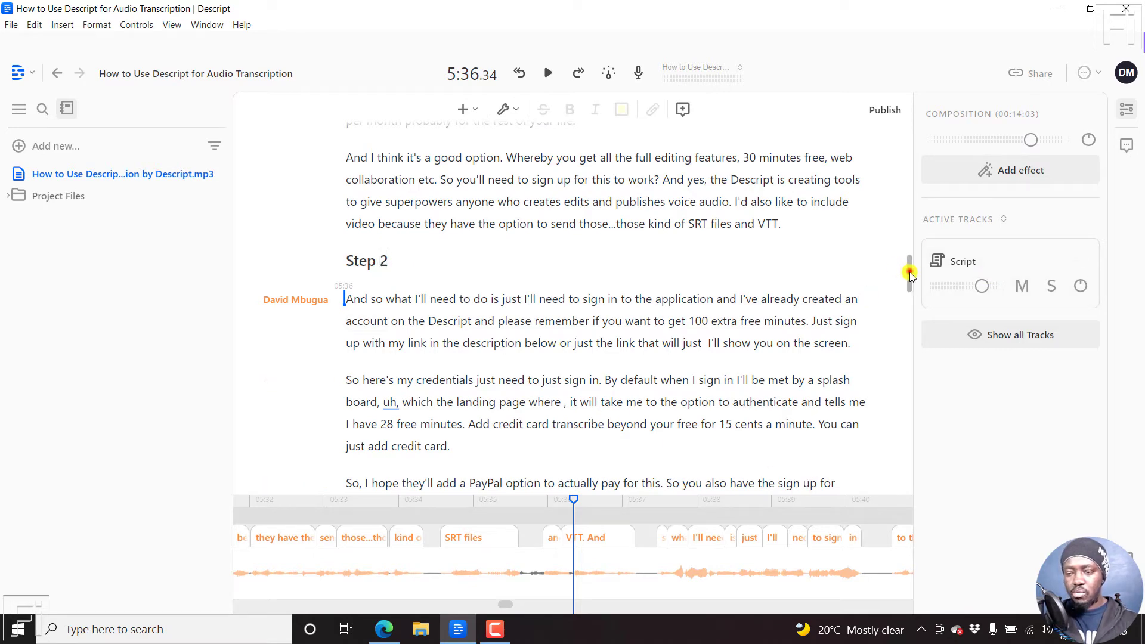
{"action": "left_click_drag", "start_coordinate": [907, 268], "coordinate": [920, 393]}
- Add a 'Conclusion' marker after 'intervals.' using the + insert menu, above the 20-second clip paragraph
{"action": "left_click", "coordinate": [487, 316]}
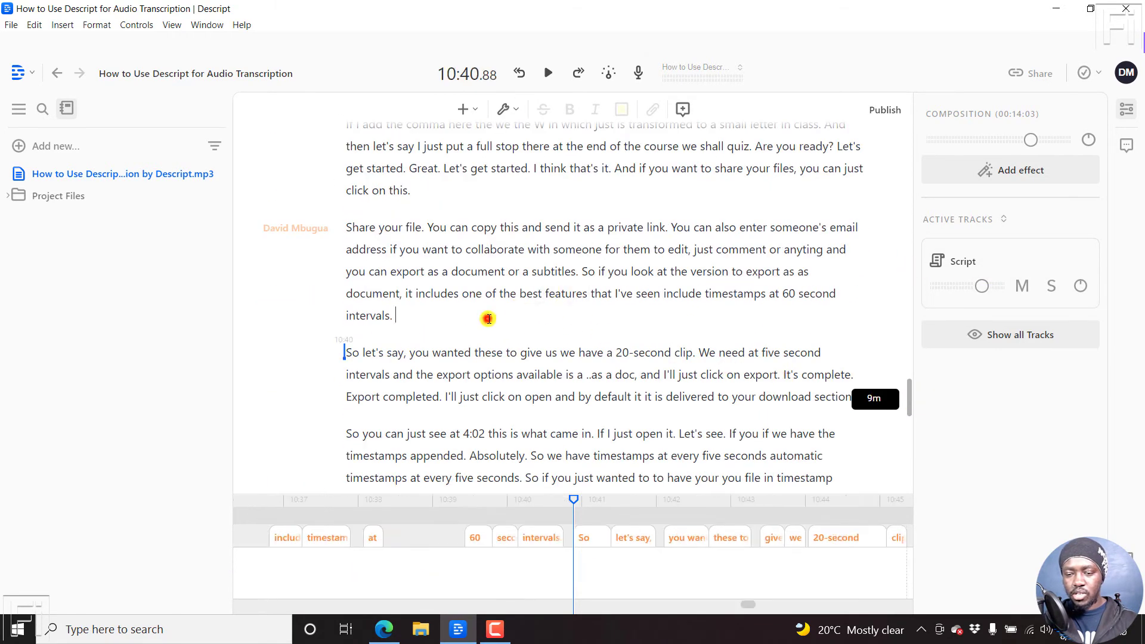
{"action": "key", "text": "Return"}
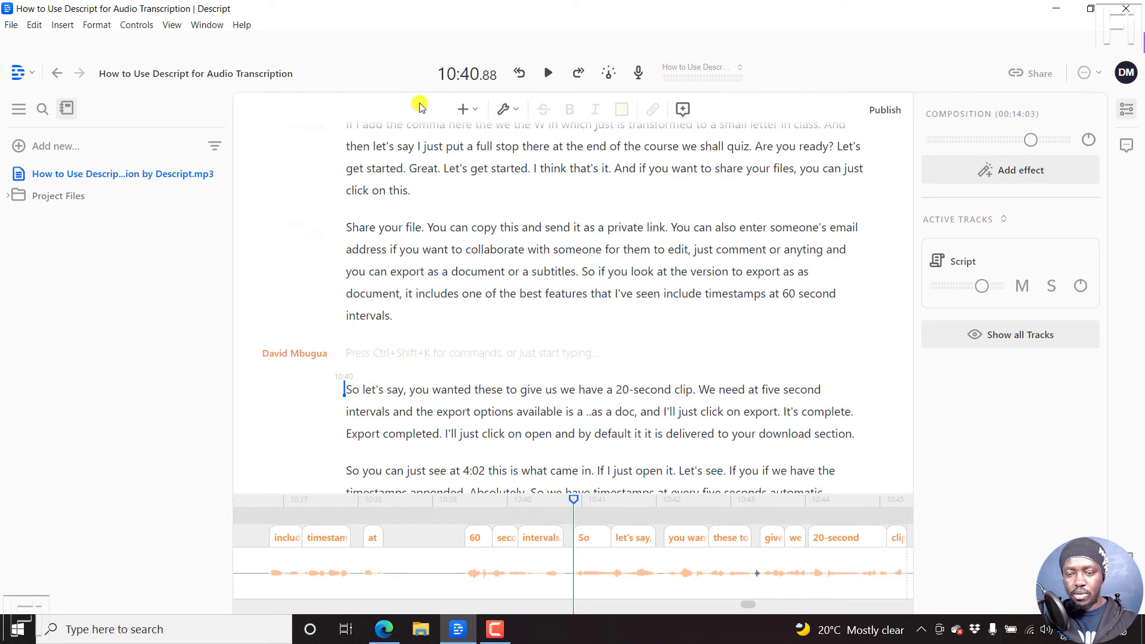
{"action": "left_click", "coordinate": [464, 109]}
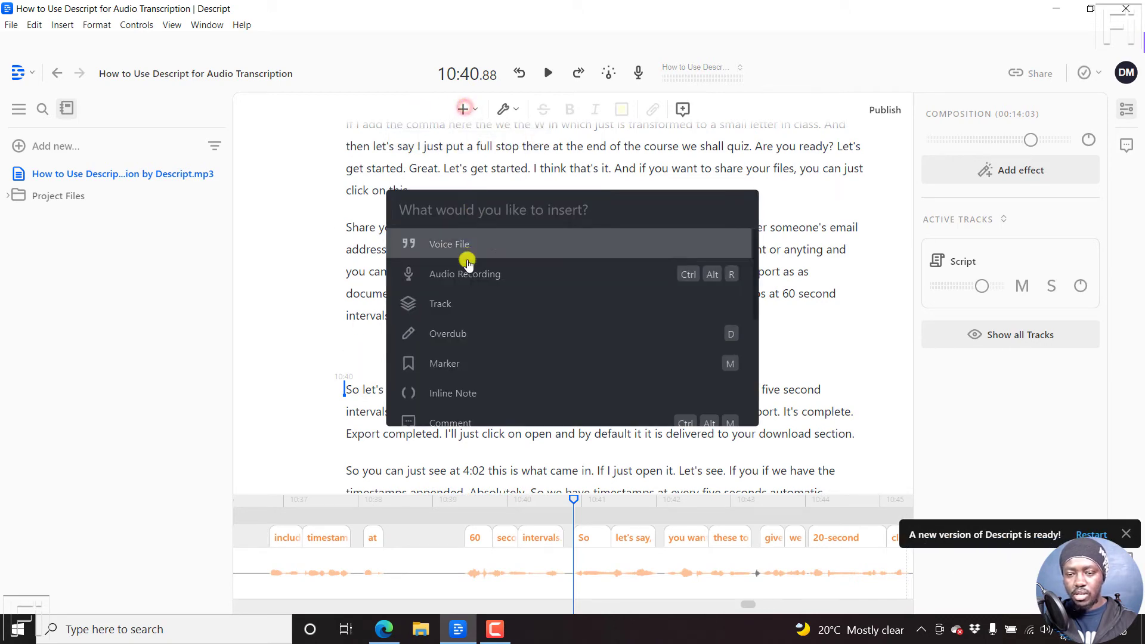
{"action": "left_click", "coordinate": [485, 363]}
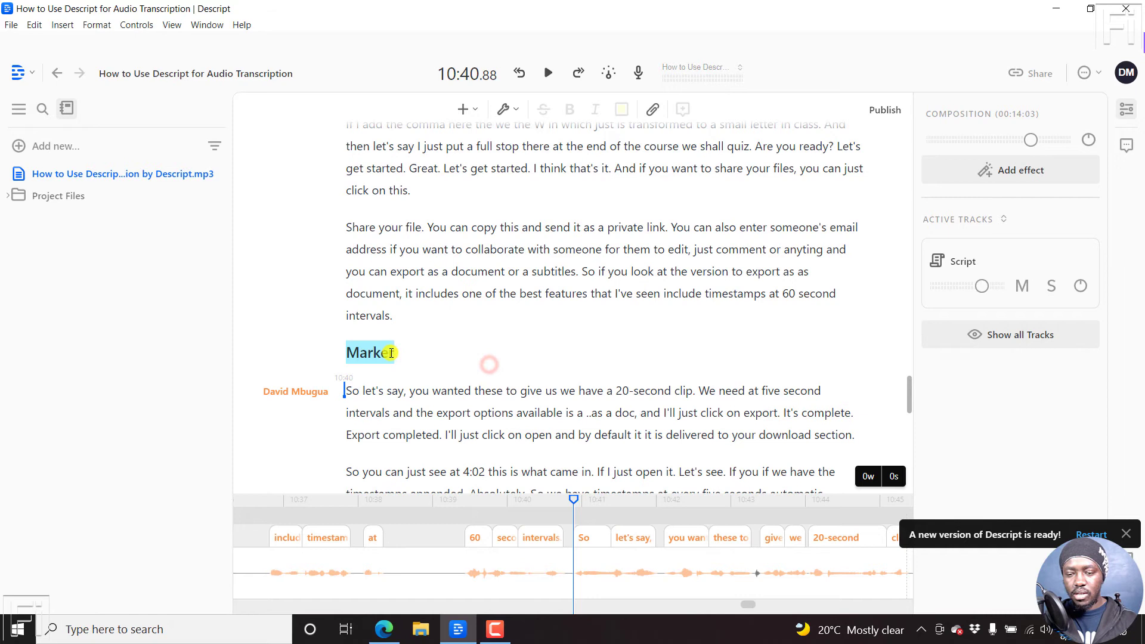
{"action": "type", "text": "Conclusion"}
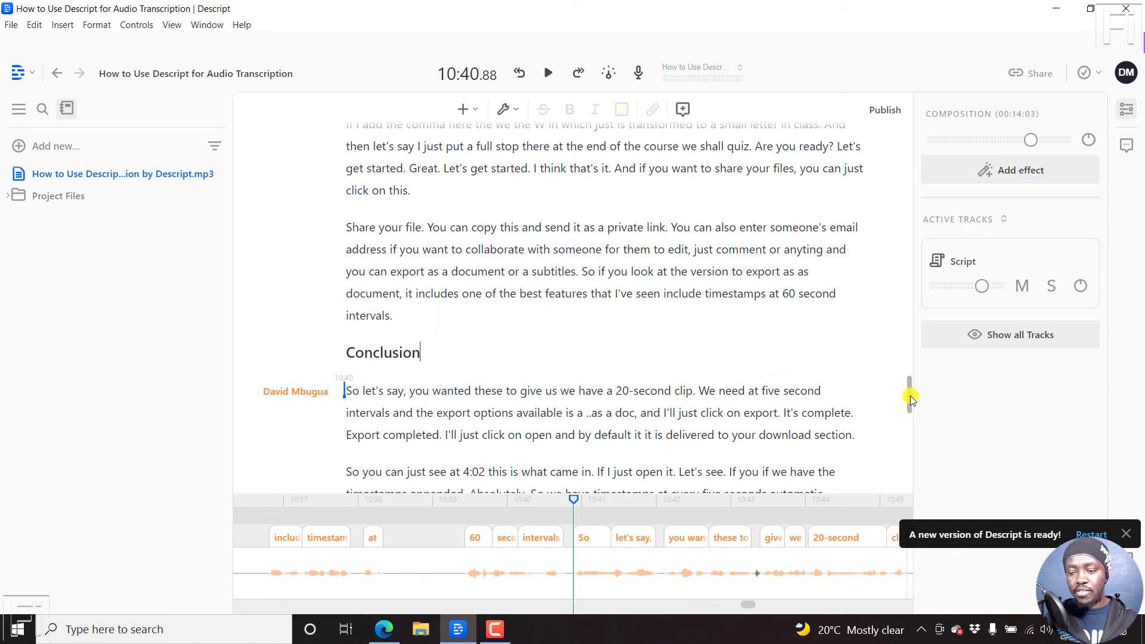
- From the Introduction heading, use Jump to Marker to go to Step 2 at 5:36.34
{"action": "left_click_drag", "start_coordinate": [910, 396], "coordinate": [909, 110]}
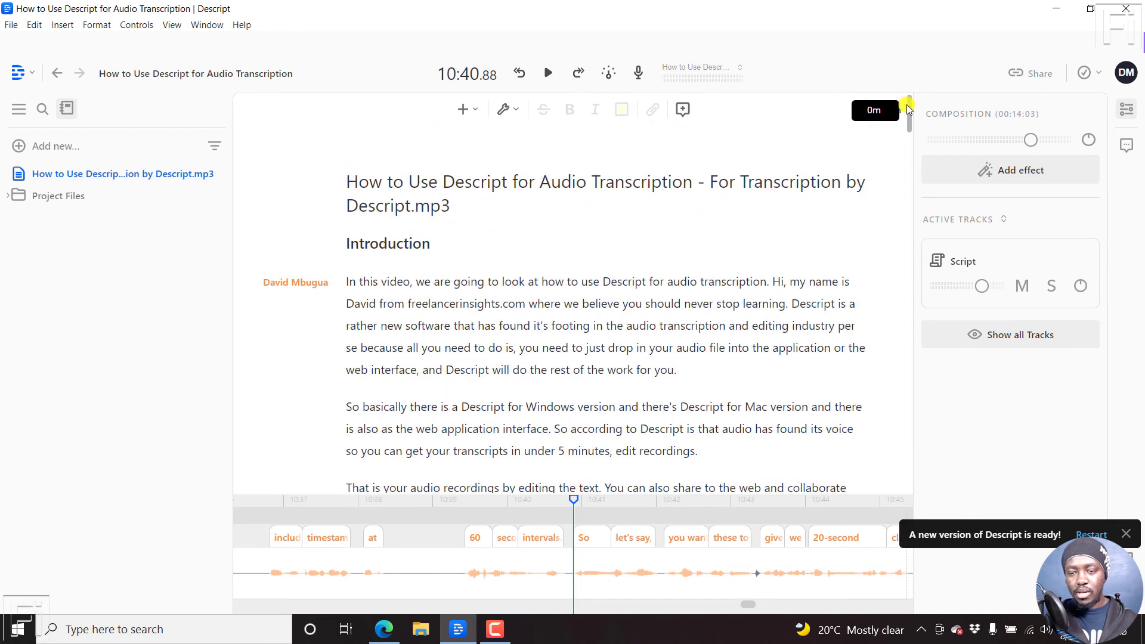
{"action": "left_click", "coordinate": [405, 243]}
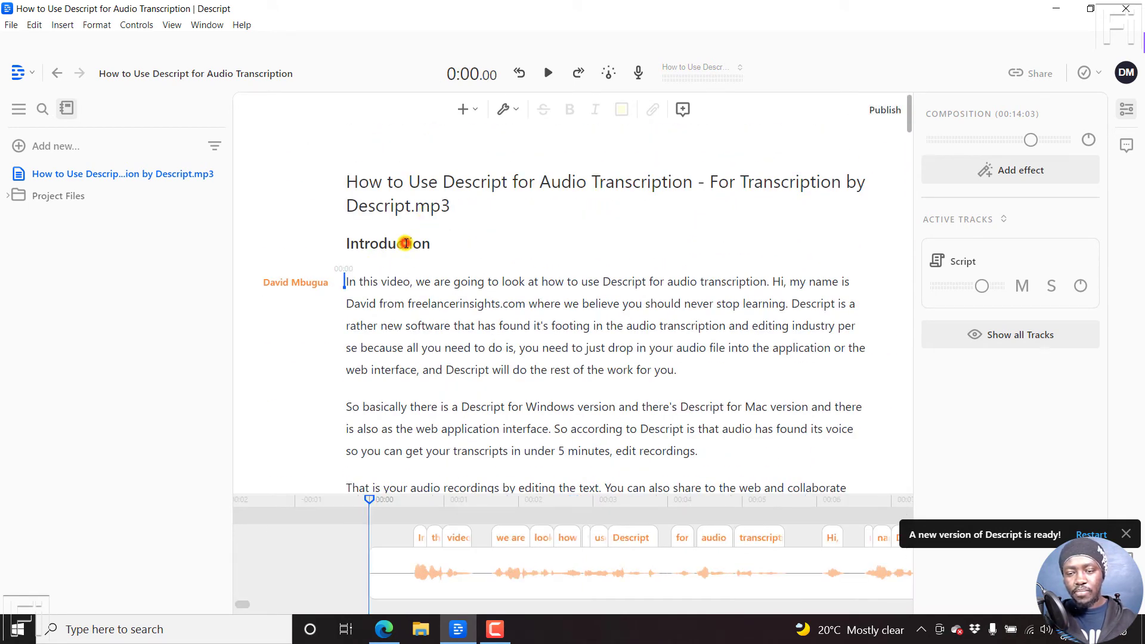
{"action": "key", "text": "ctrl+k"}
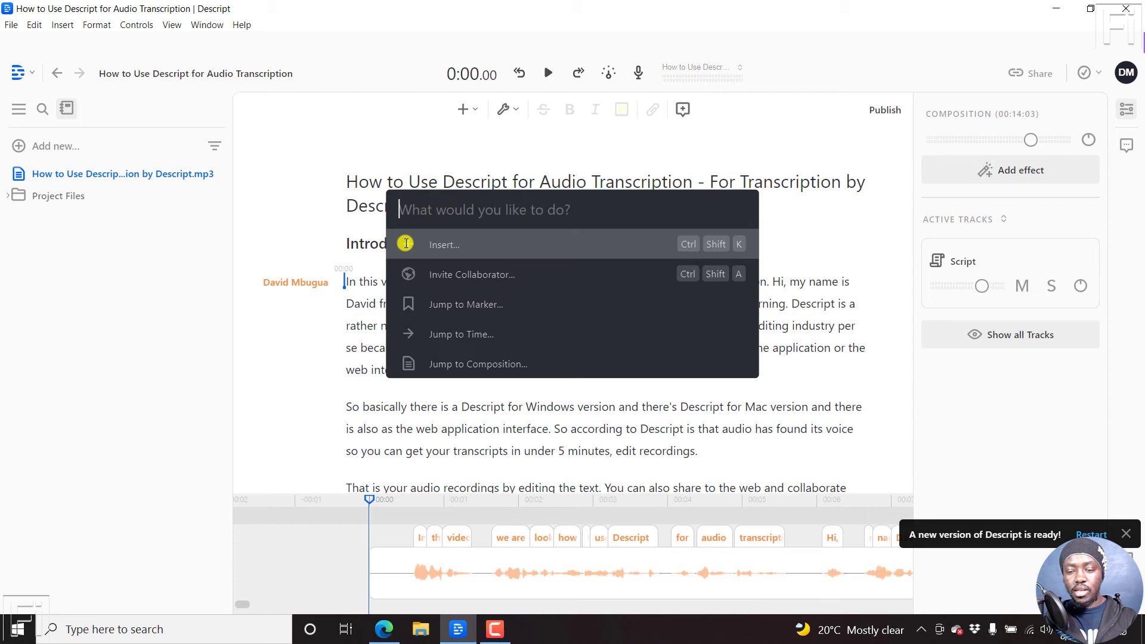
{"action": "left_click", "coordinate": [503, 305]}
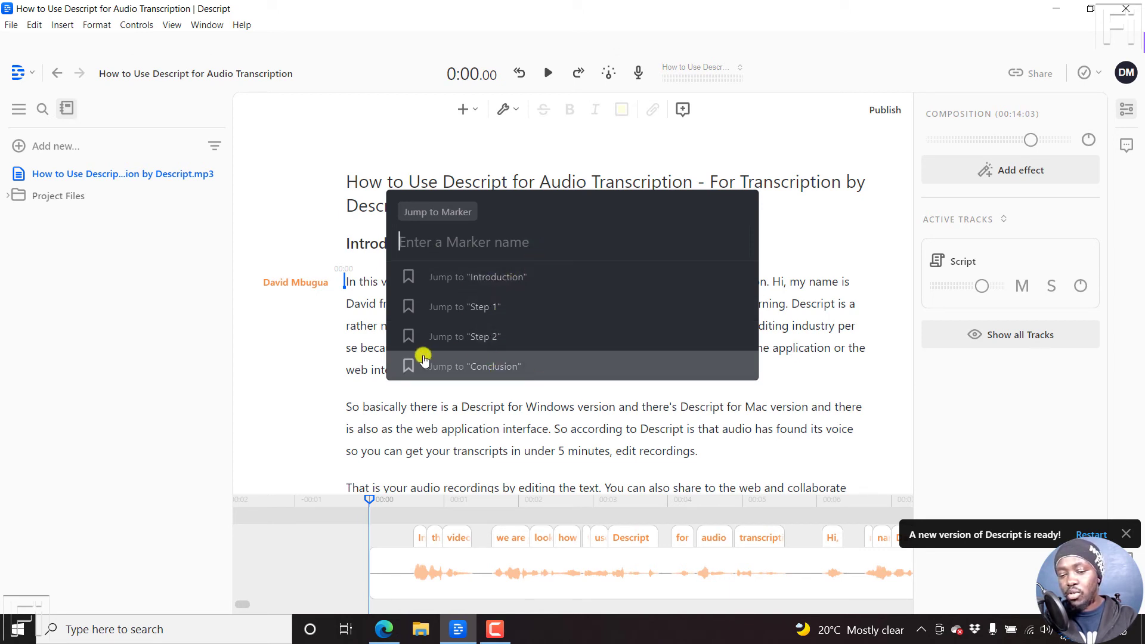
{"action": "left_click", "coordinate": [548, 339]}
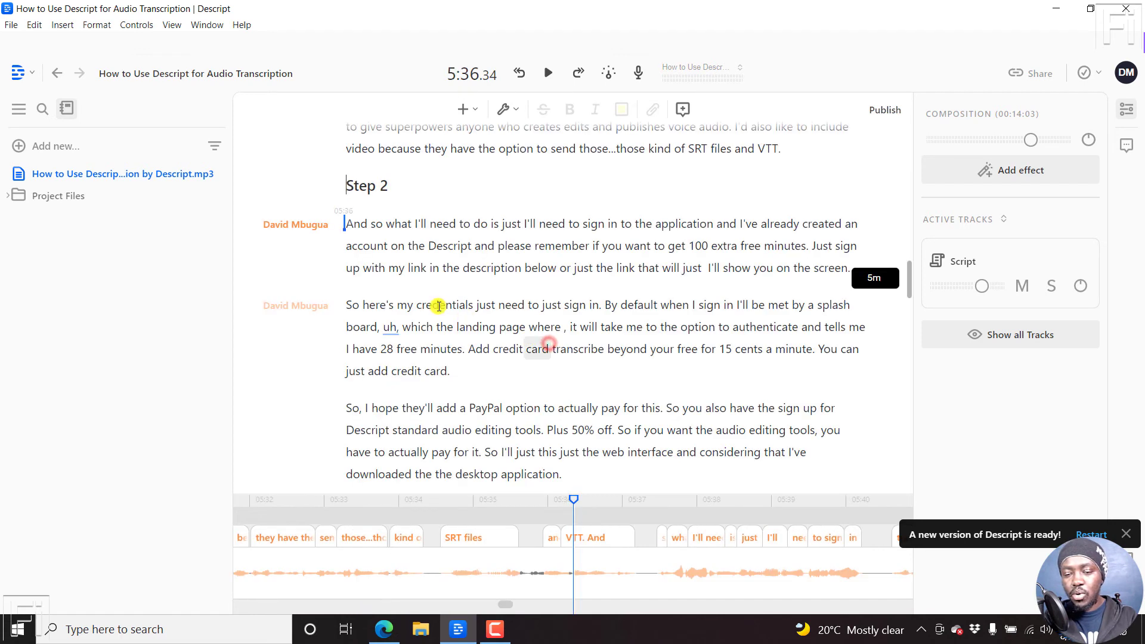
- Choose Conclusion from the top-bar Jump to marker dropdown to reach its 20-second clip paragraph
{"action": "left_click", "coordinate": [698, 70]}
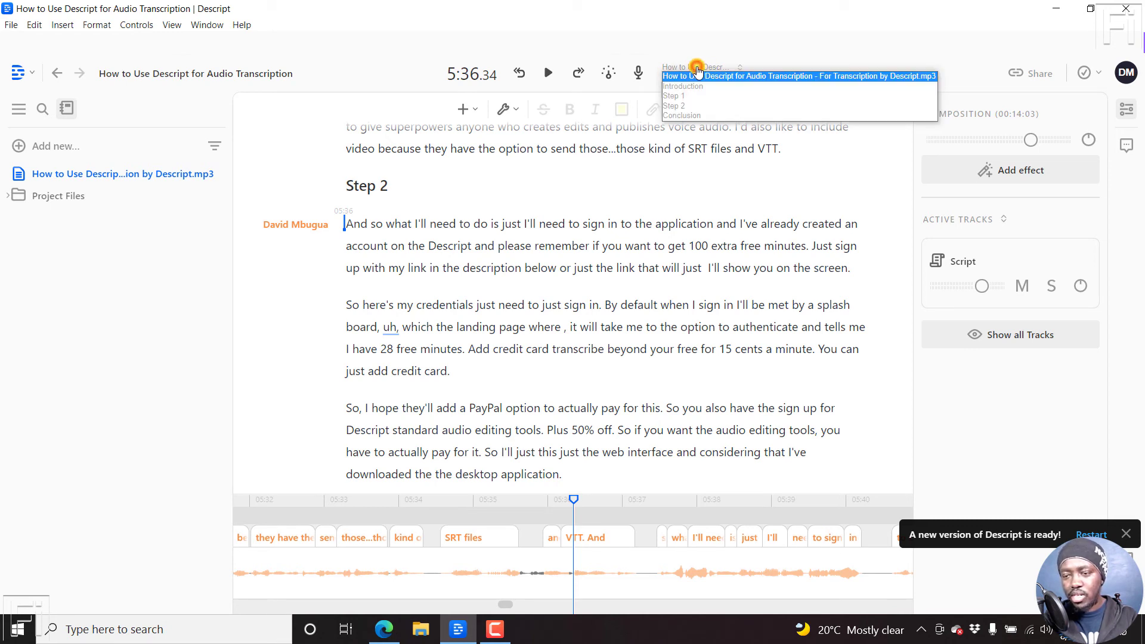
{"action": "left_click", "coordinate": [690, 116]}
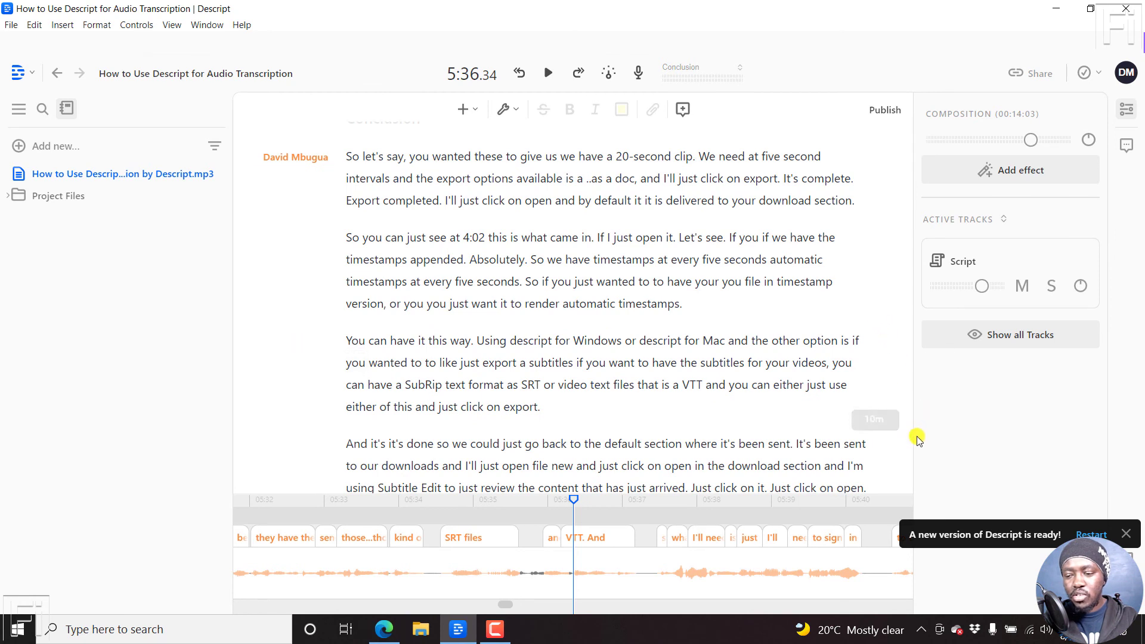
{"action": "scroll", "coordinate": [908, 424], "scroll_direction": "up", "scroll_amount": 1}
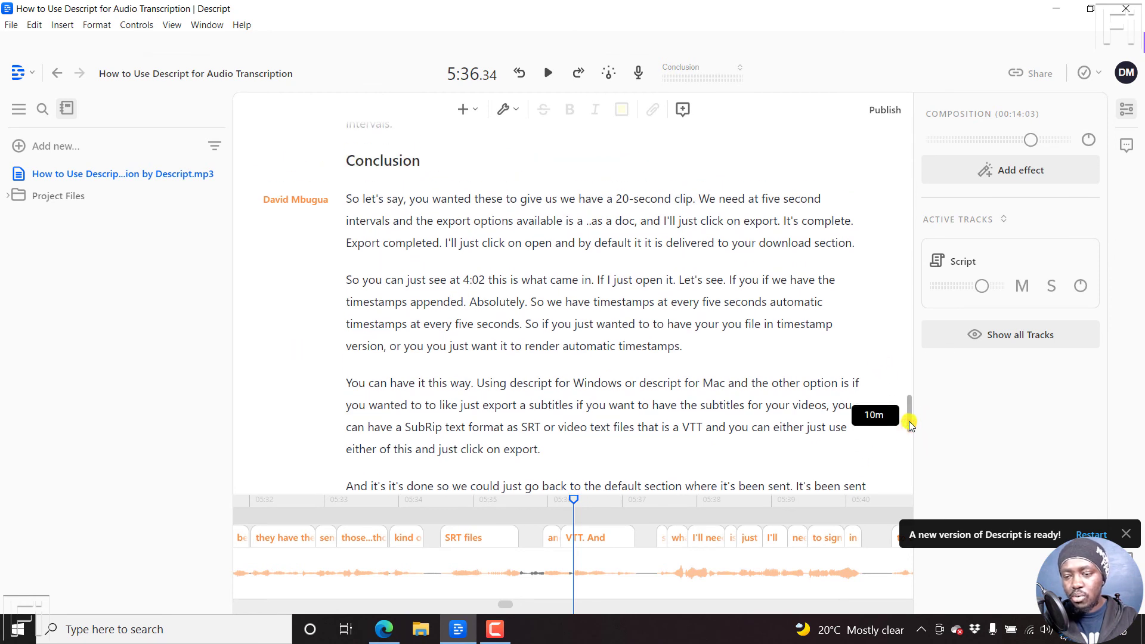
{"action": "left_click", "coordinate": [430, 230]}
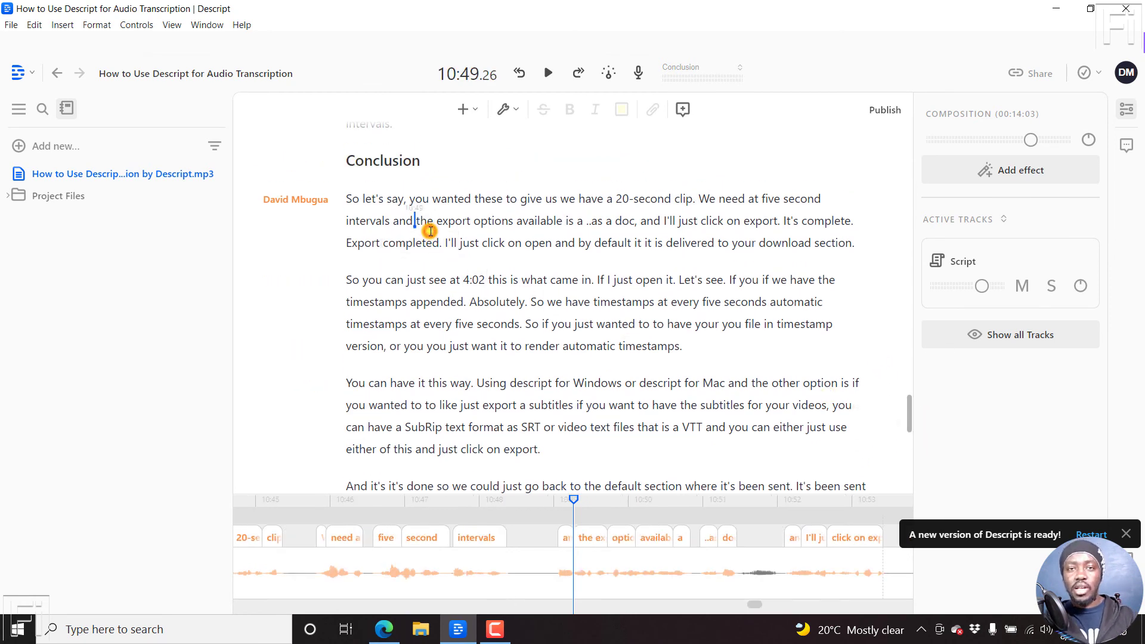